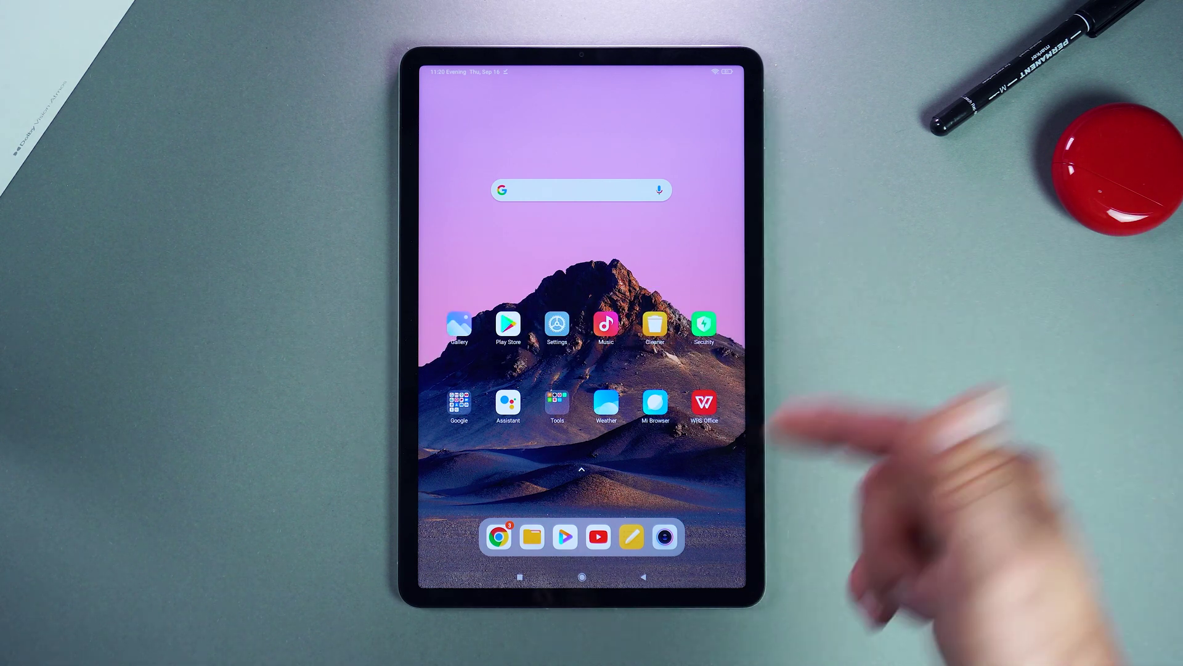
Open the fonetech.cz article in Chrome and follow its 'Xiaomi PC Launcher (Xiaomi Mi Pad 5)' link.
left_click(500, 536)
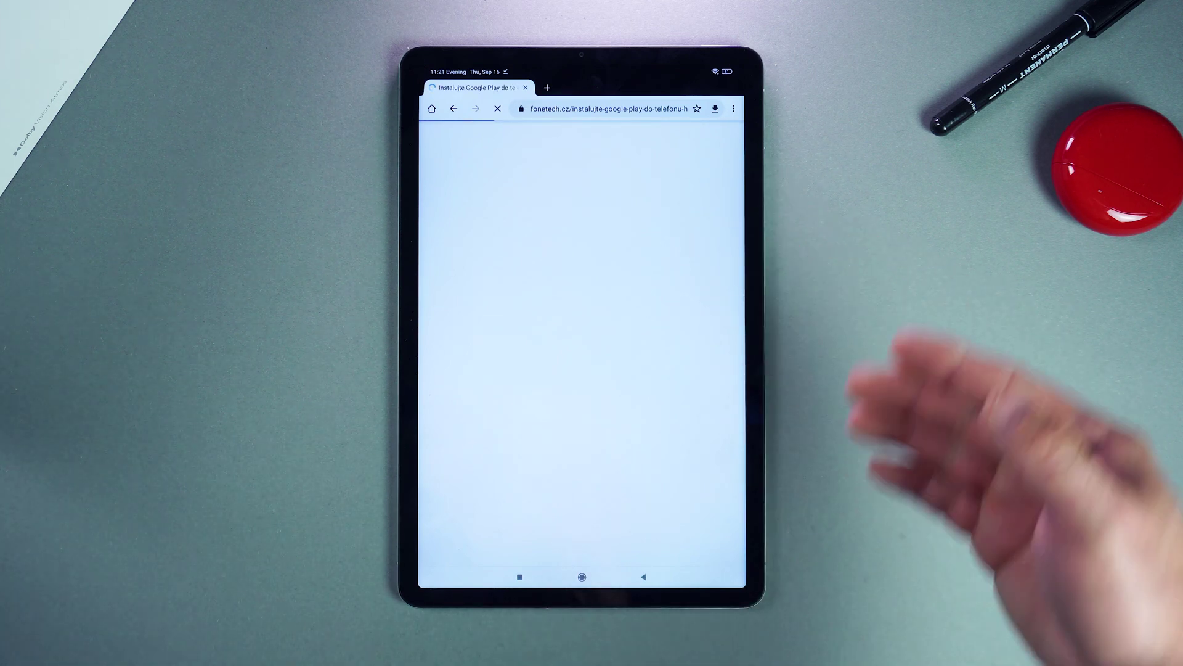
scroll(481, 416, "down", 5)
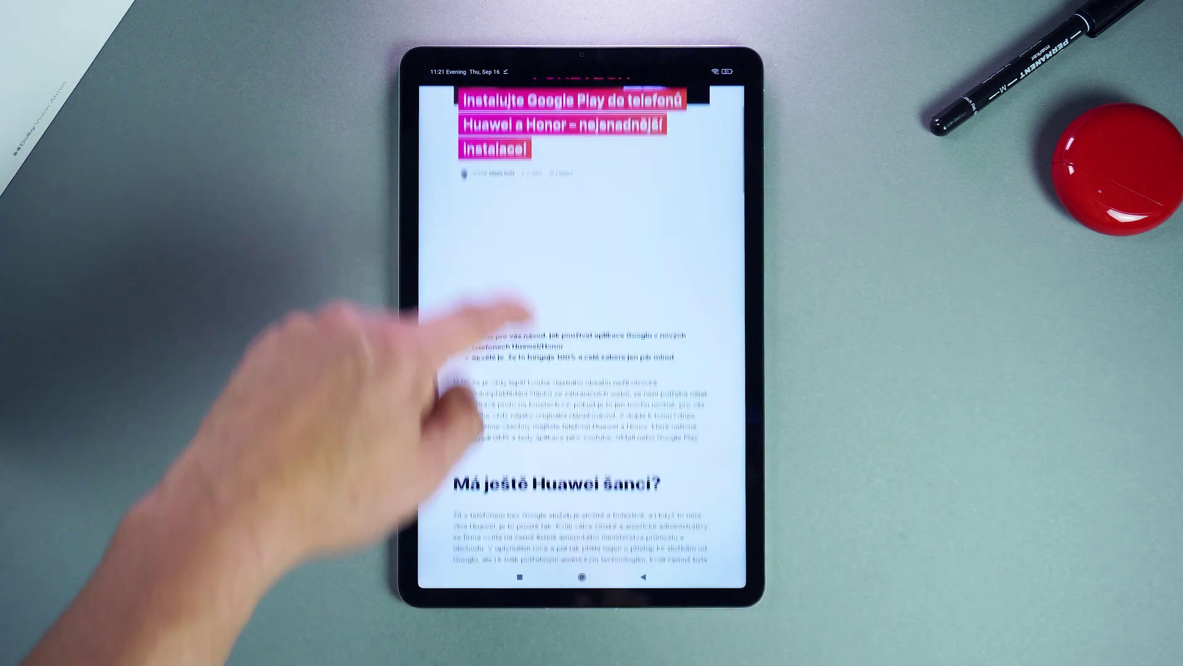
scroll(518, 297, "down", 5)
scroll(518, 296, "down", 3)
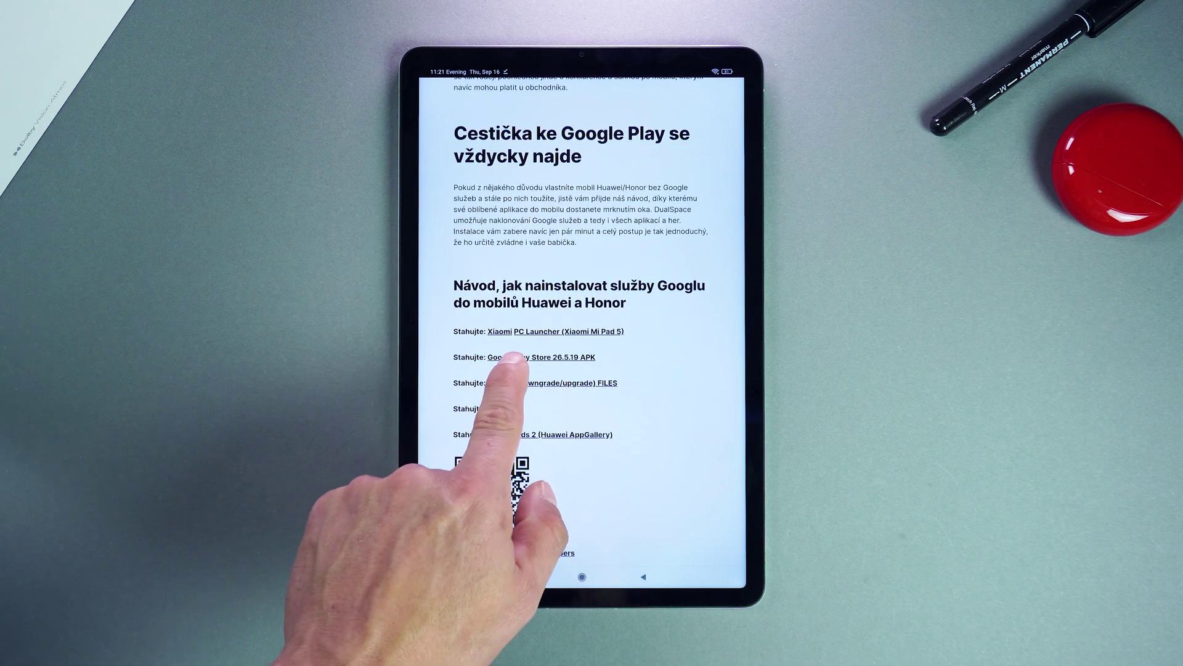
left_click(499, 332)
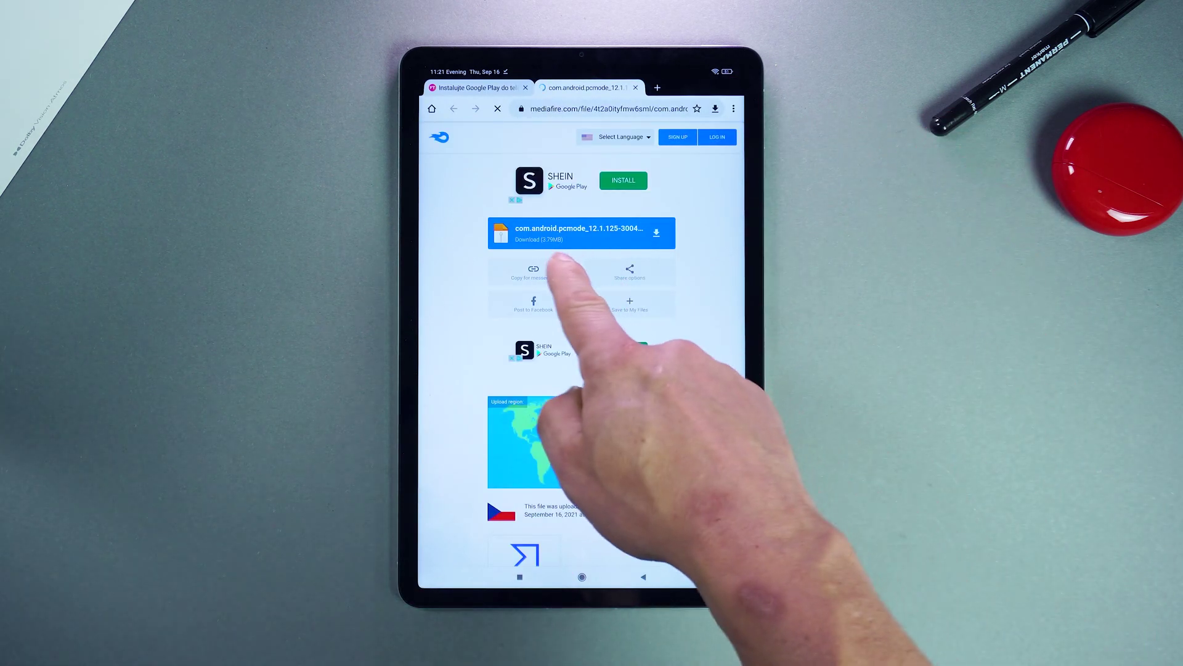
Start the PC Launcher APK download from the MediaFire page.
left_click(614, 232)
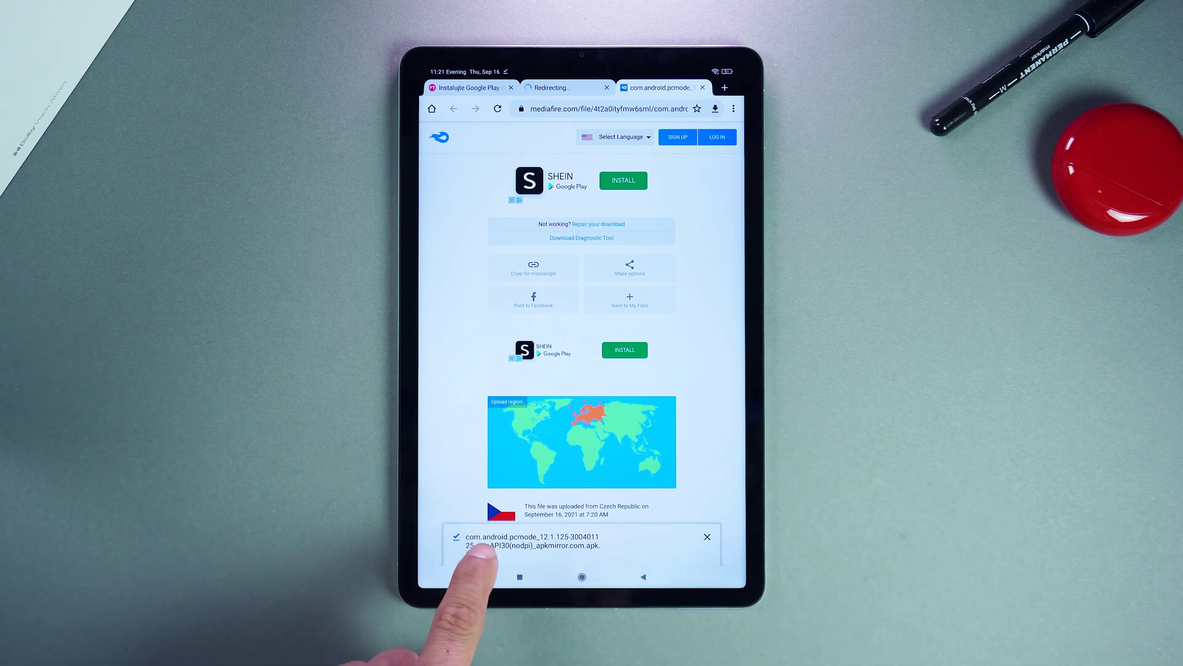
Install the com.android.pcmode update from the downloaded APK and launch PC Launcher.
left_click(474, 553)
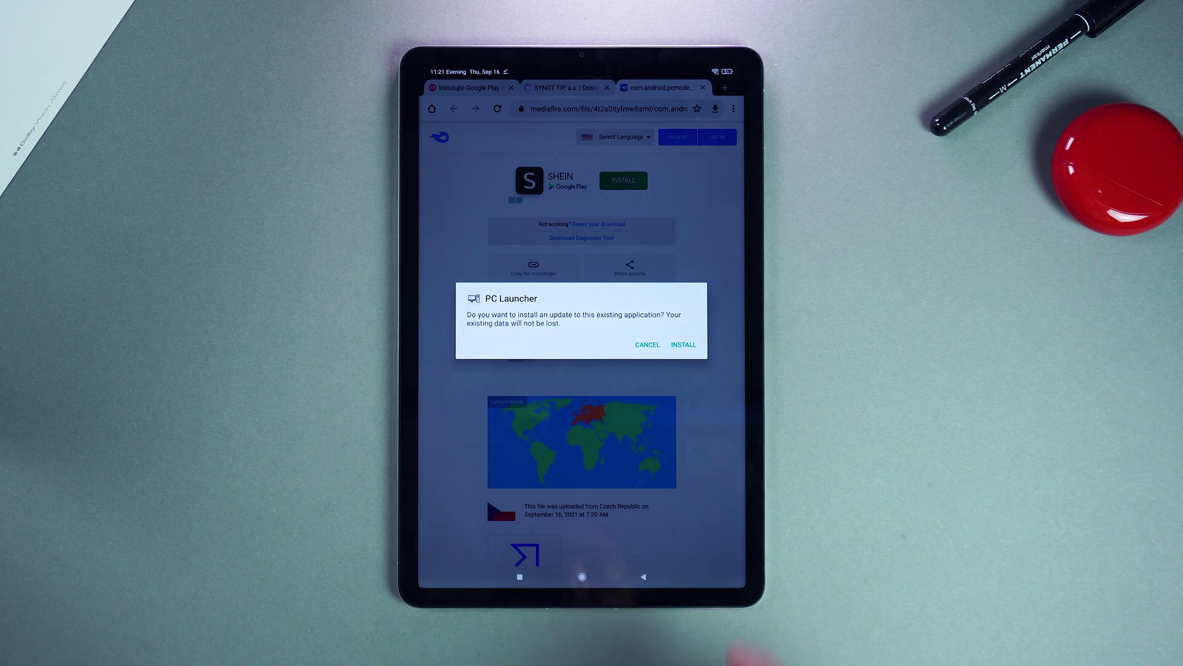
left_click(683, 344)
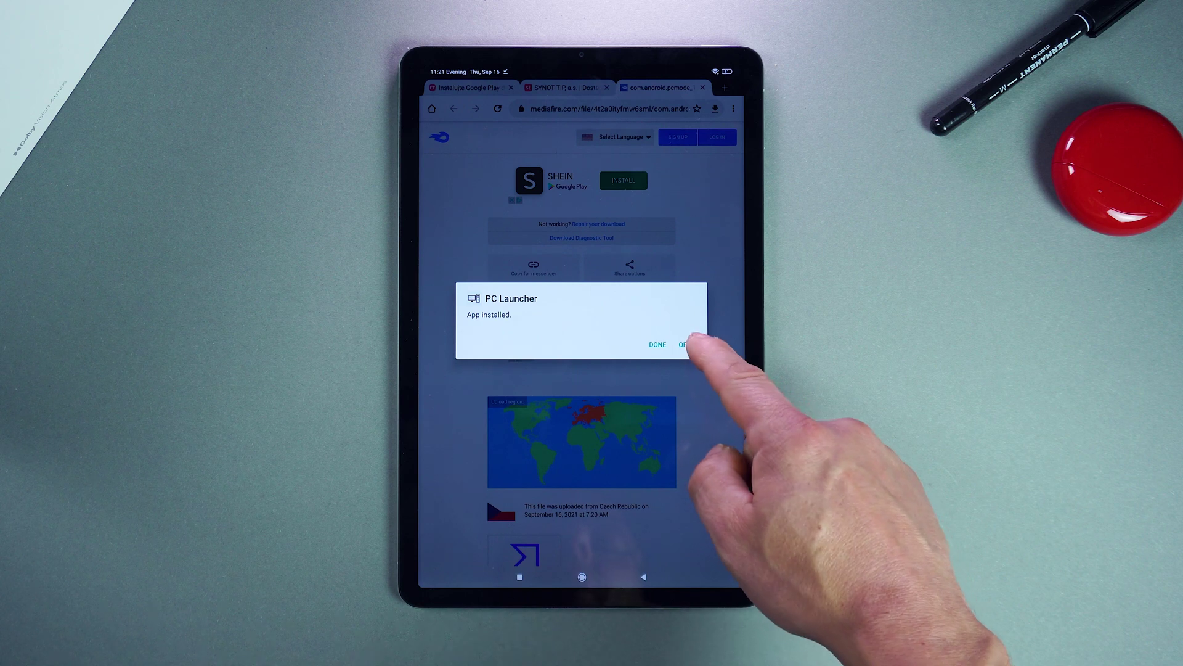
left_click(687, 344)
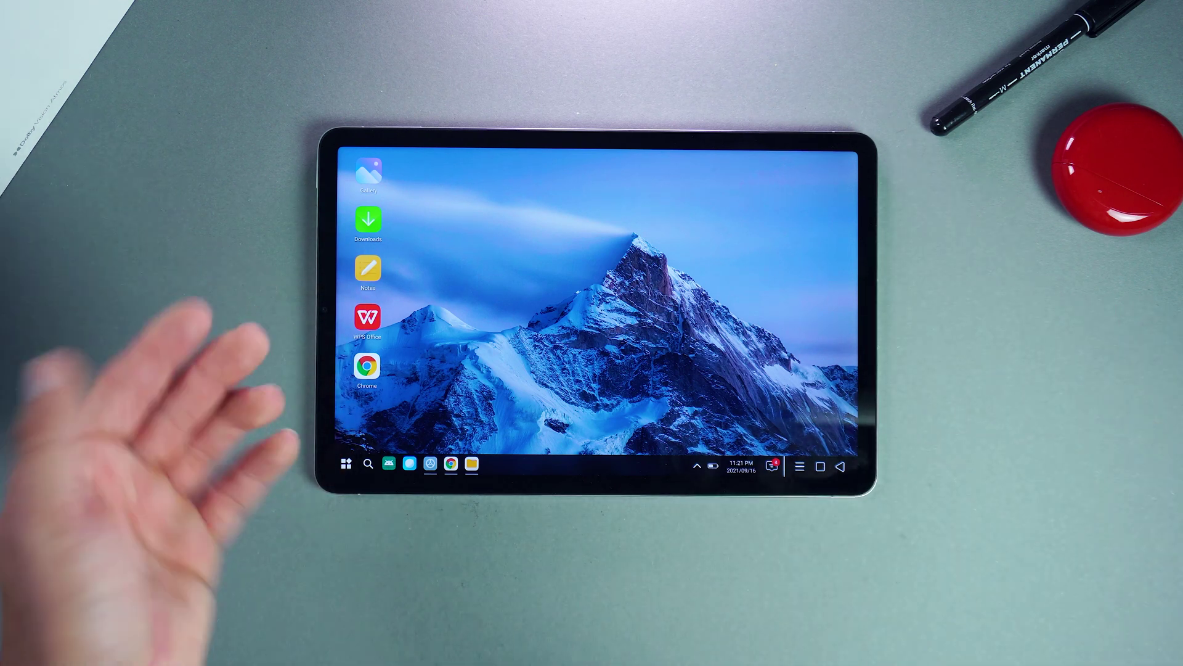
Show and hide the Start app list, then raise brightness with the taskbar slider.
left_click(345, 464)
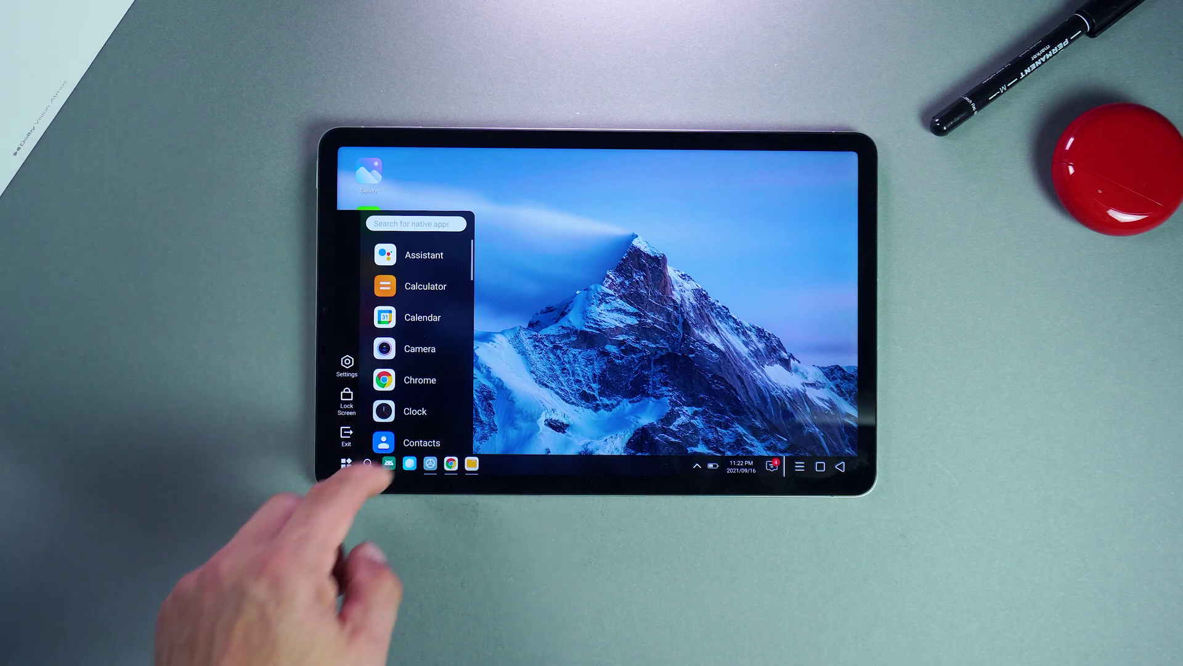
left_click(347, 463)
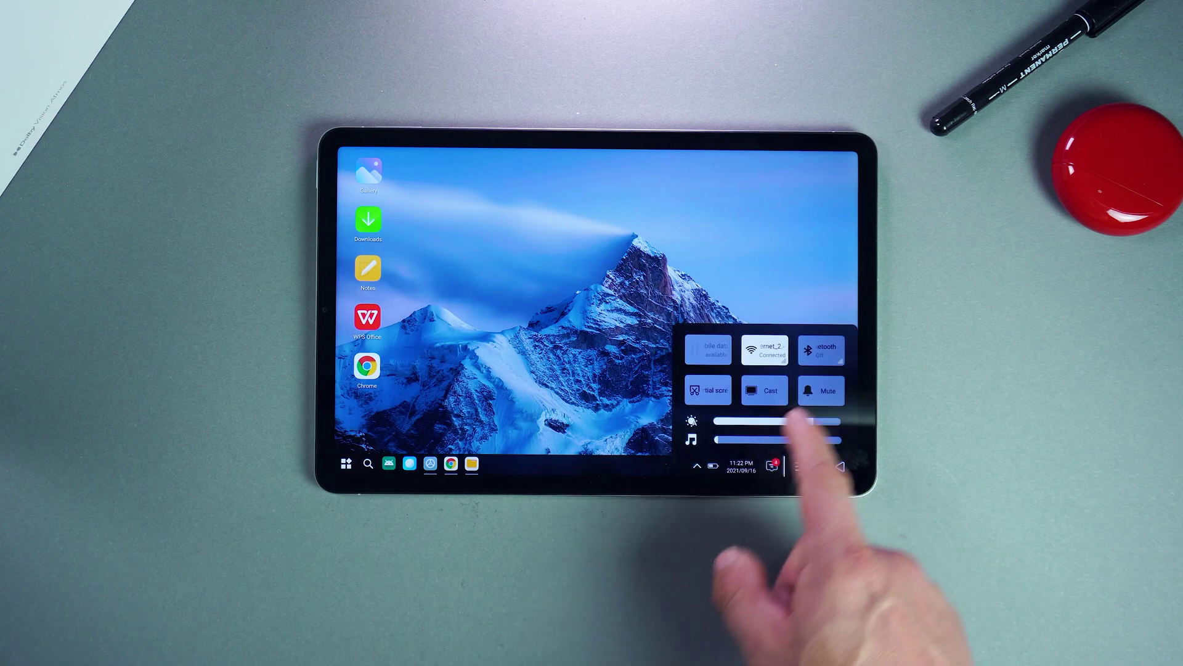
left_click_drag(774, 421, 809, 421)
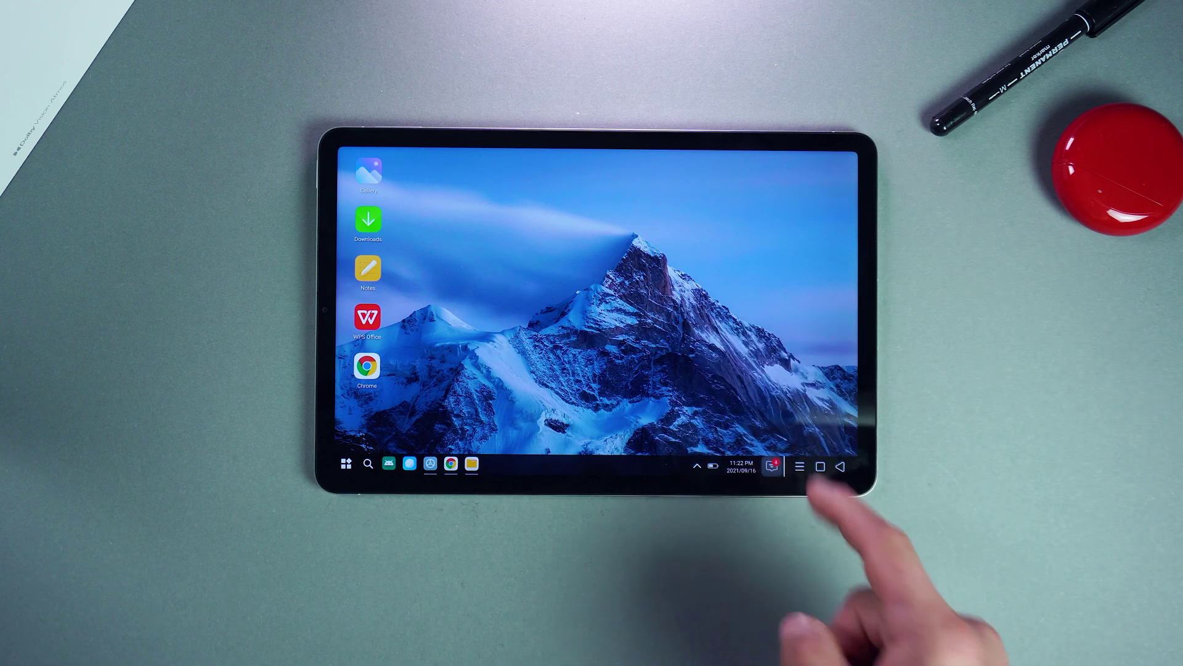
Glance at quick settings, then close Chrome's MediaFire and remaining tabs and its window.
left_click(772, 465)
left_click(578, 392)
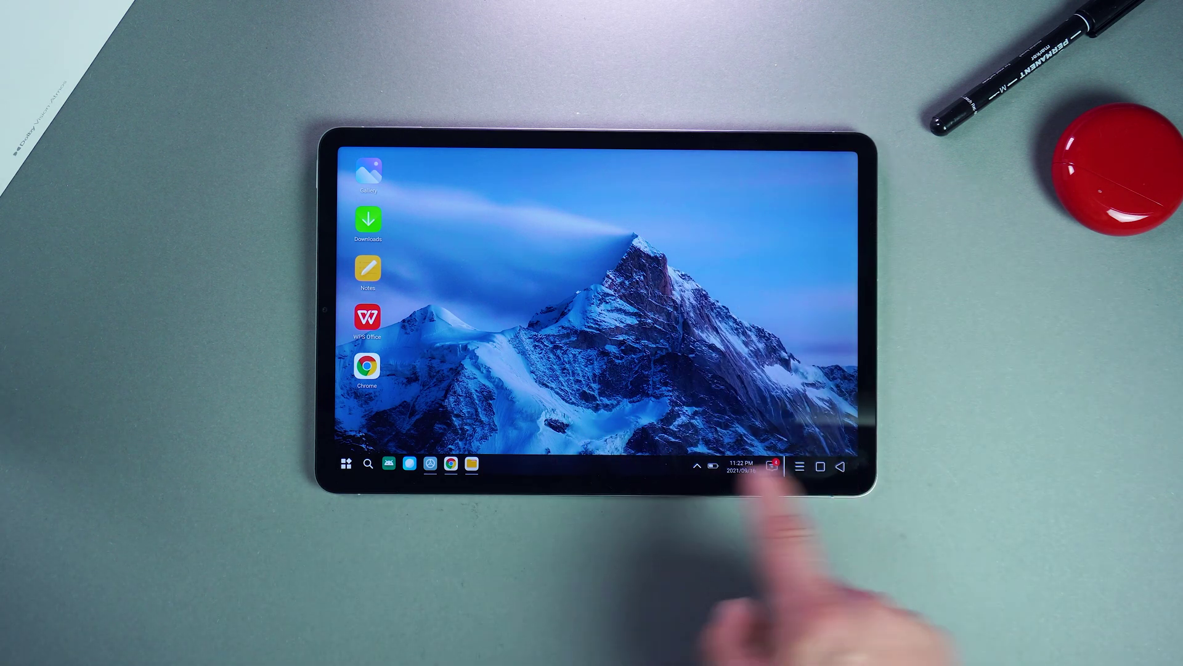
left_click(451, 463)
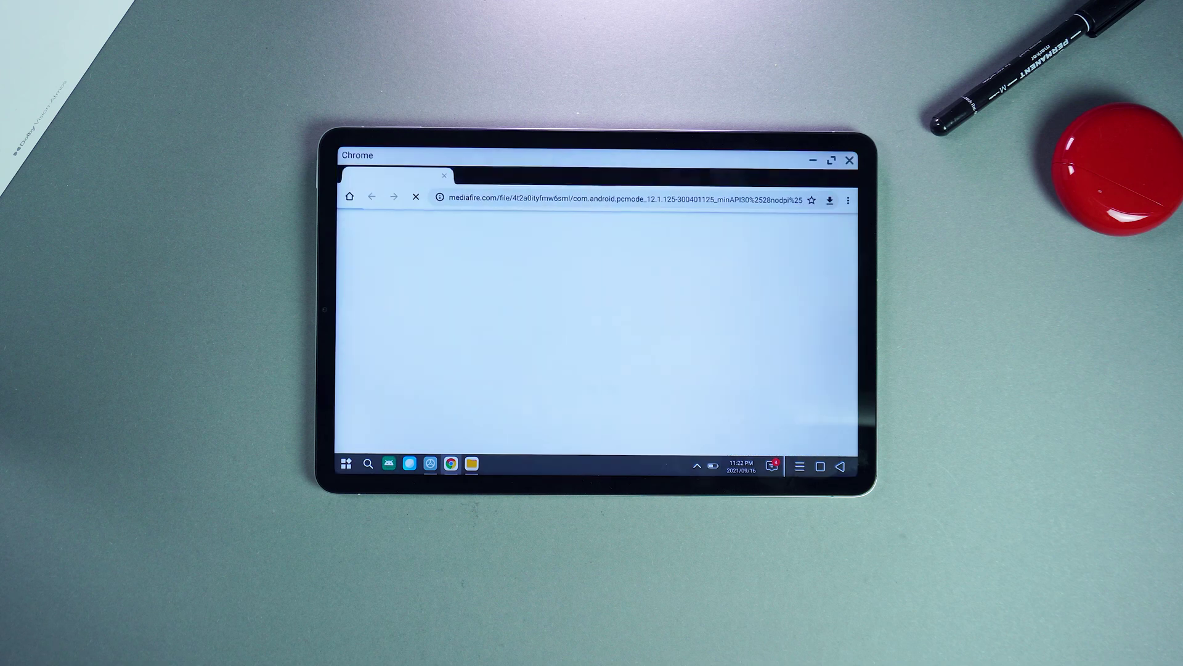
left_click(663, 177)
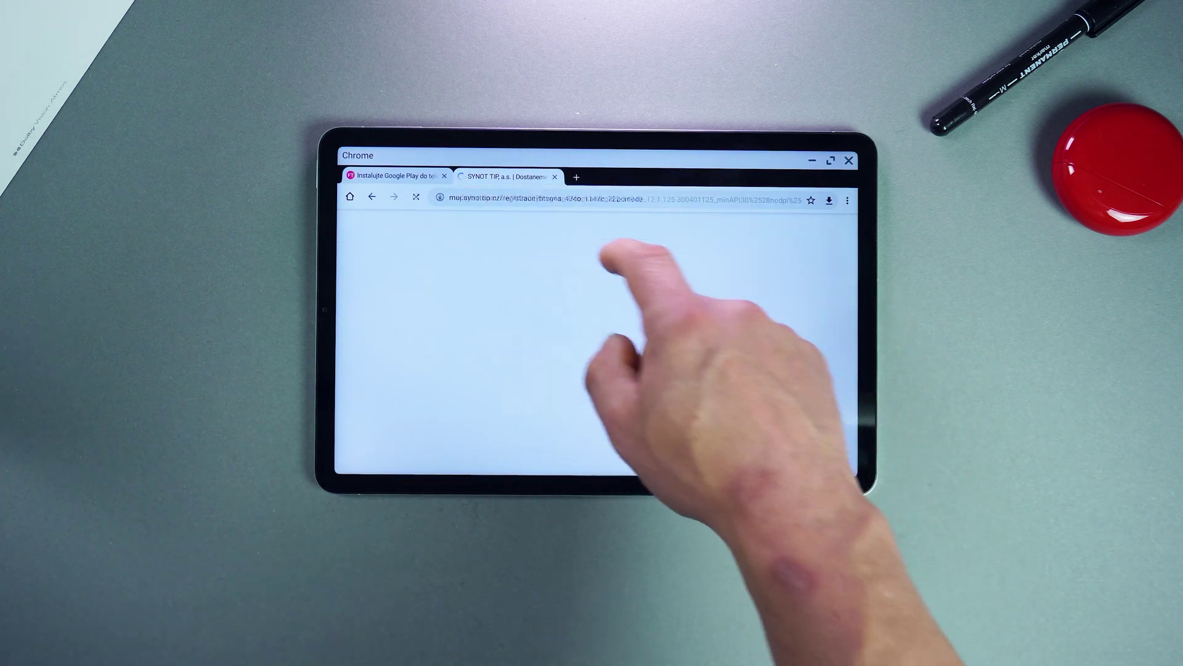
left_click(562, 176)
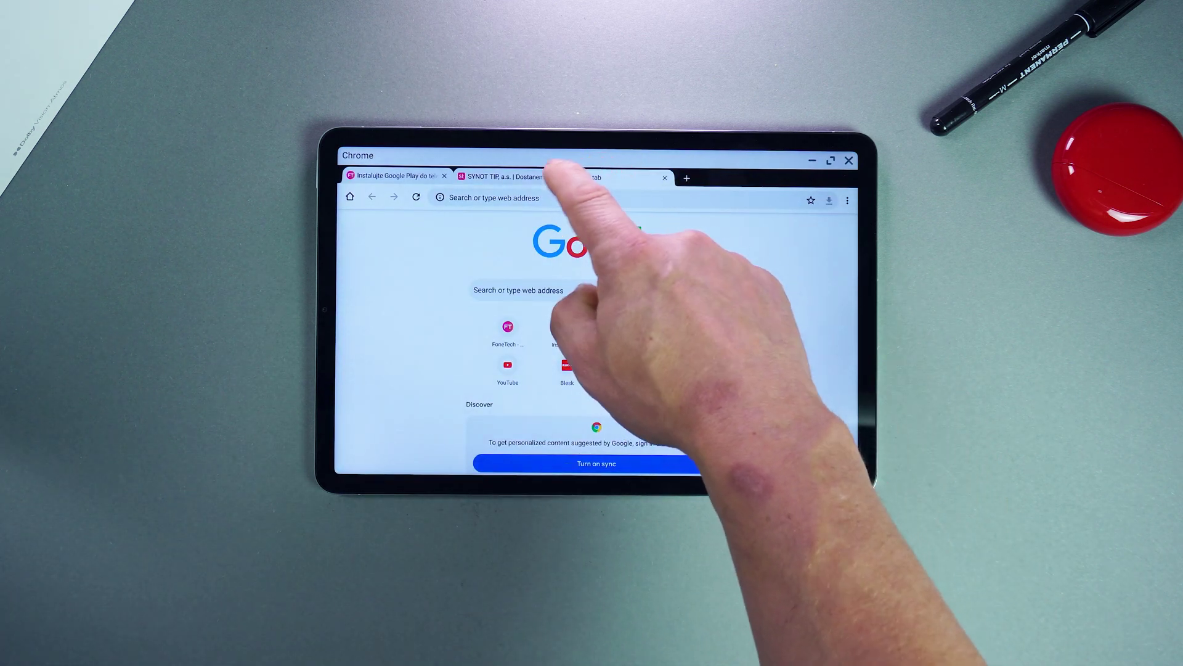
left_click(554, 176)
left_click(848, 160)
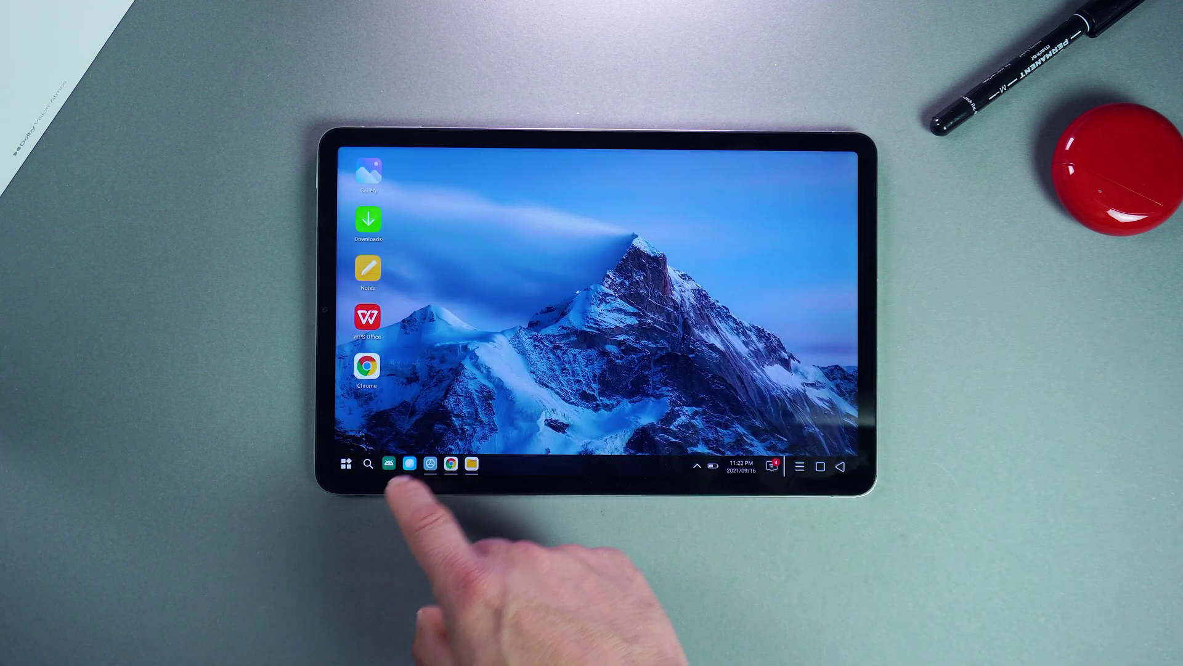
Reopen Chrome on the fonetech.cz article, restore it down, and move it right.
left_click(368, 367)
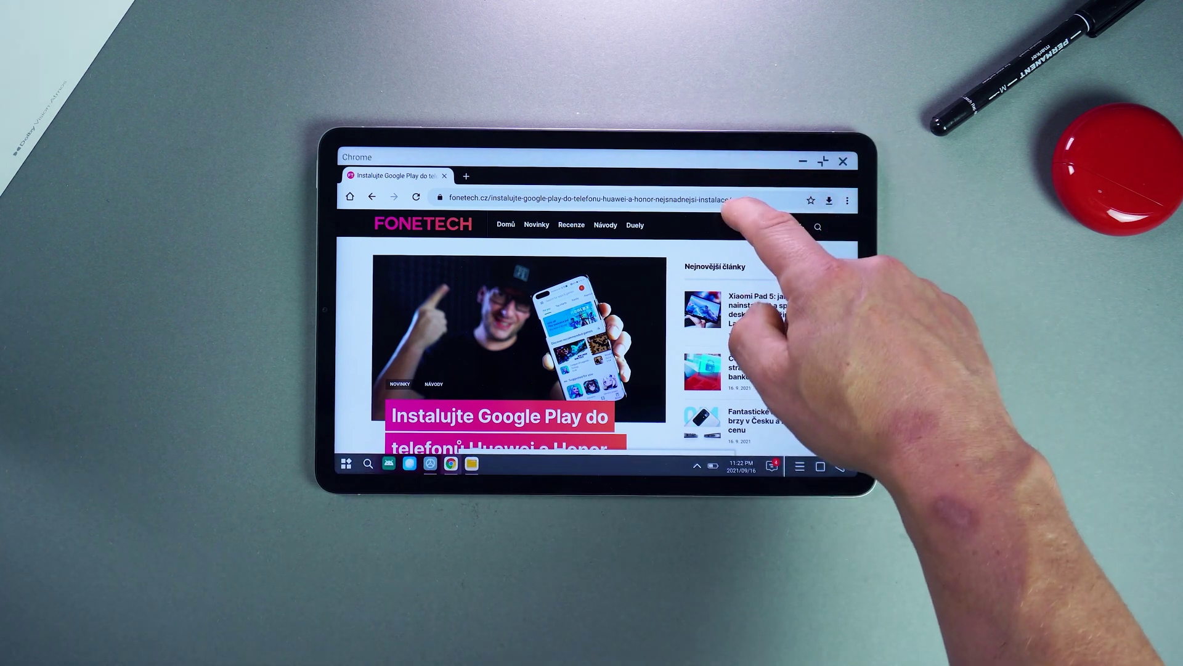
left_click(823, 160)
left_click_drag(462, 158, 759, 164)
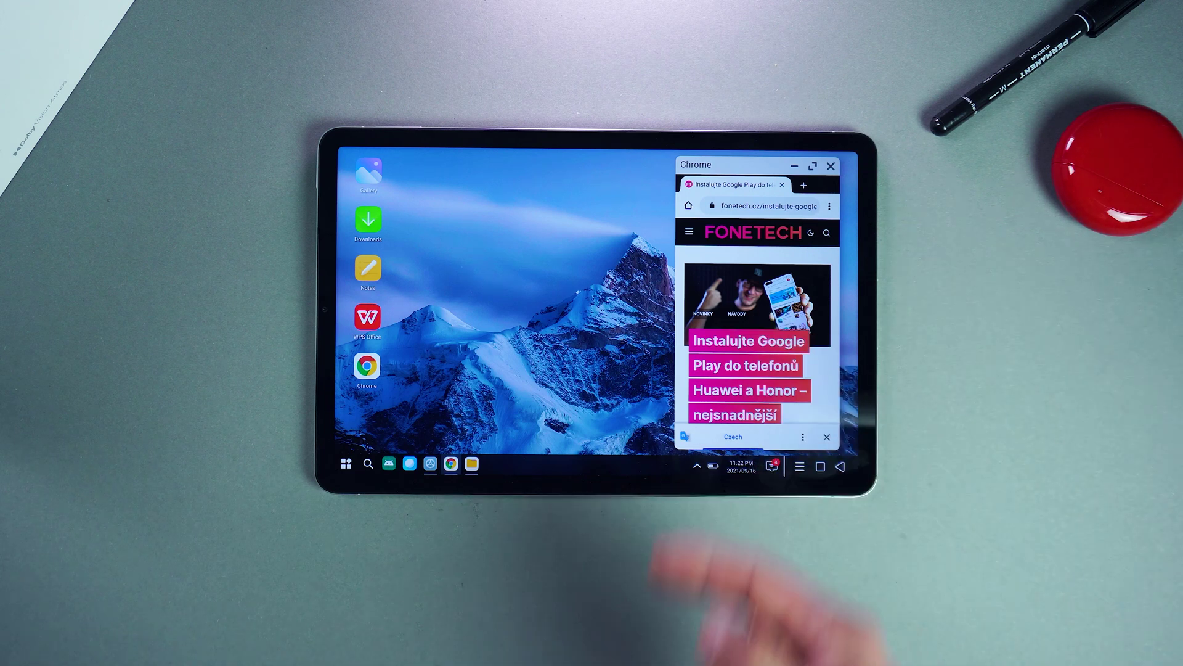
Leave PC Launcher through the Start menu's Exit option.
left_click(346, 463)
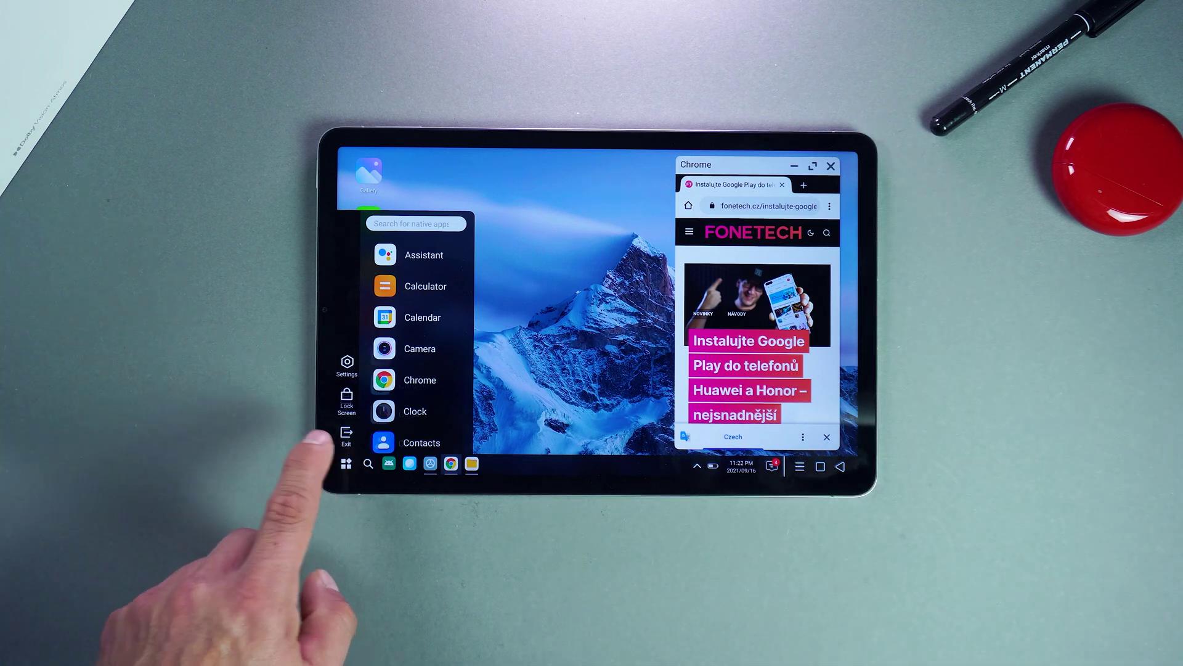
left_click(346, 463)
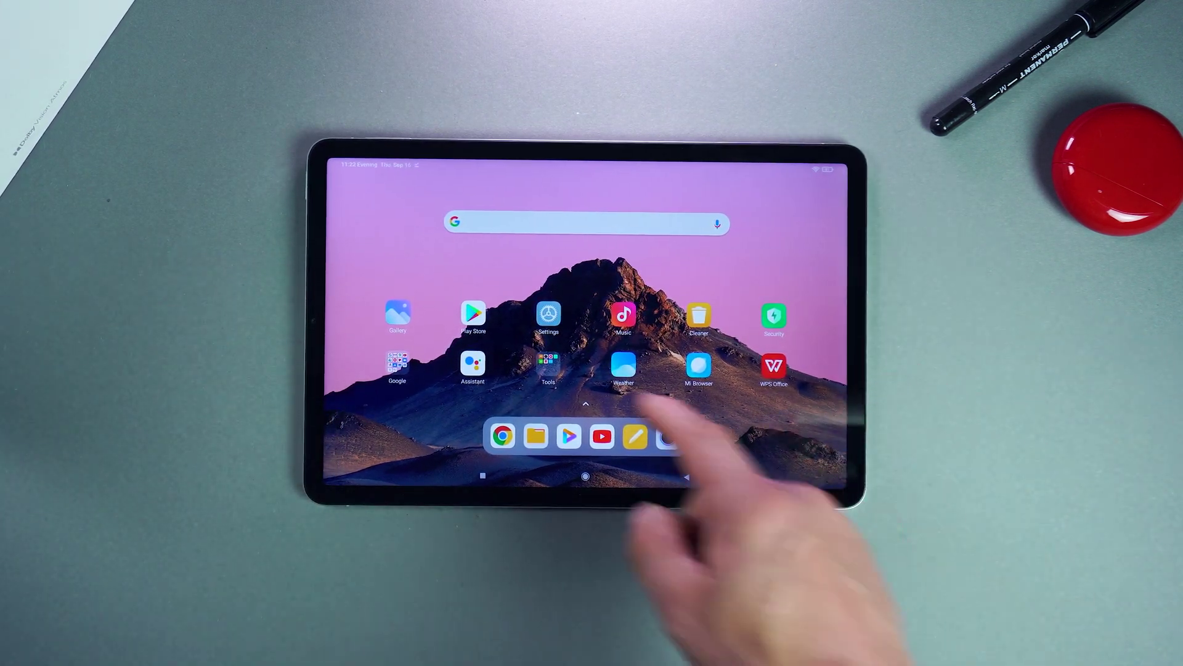
left_click(548, 315)
left_click(362, 362)
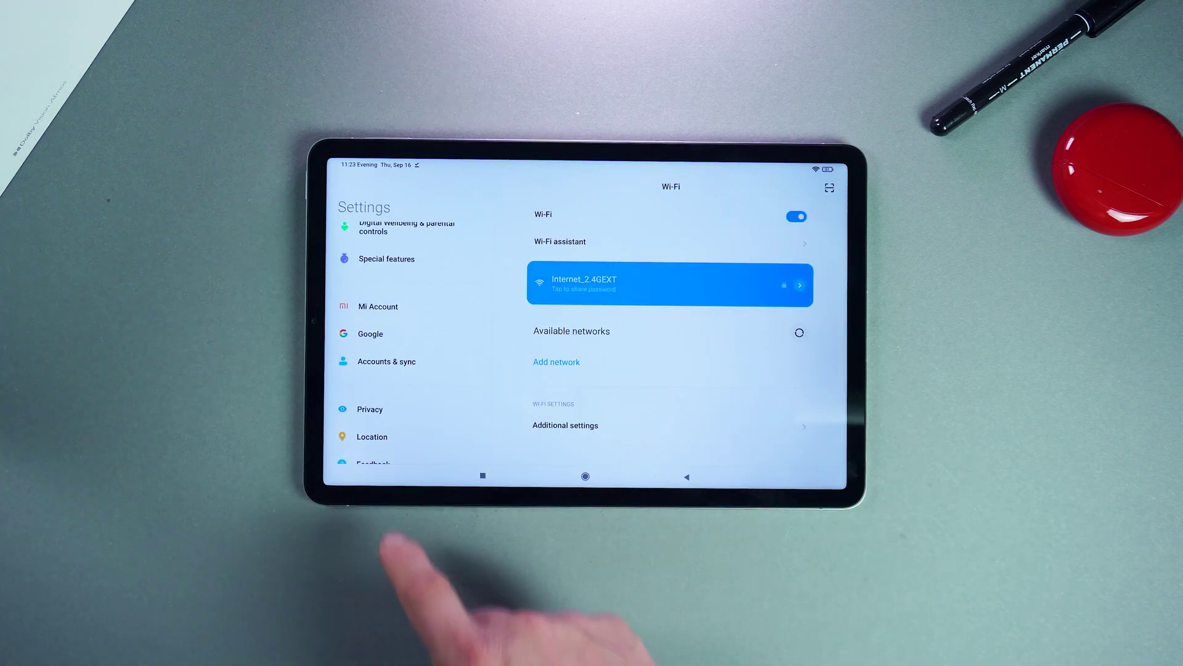
scroll(408, 342, "up", 5)
left_click(381, 260)
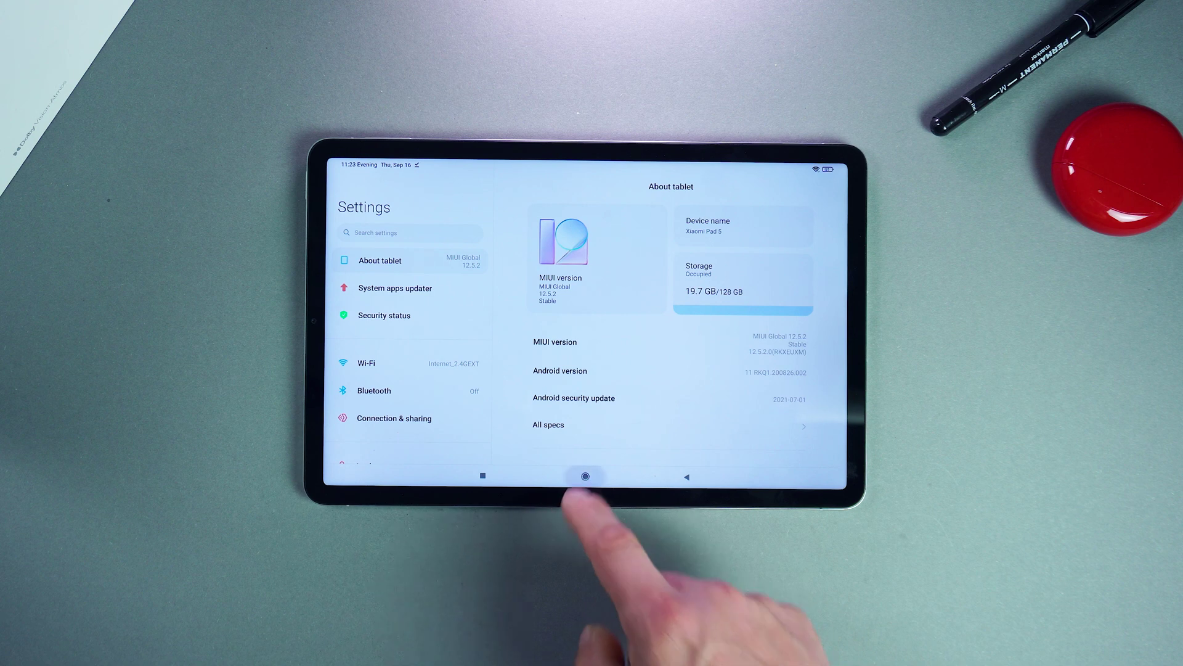
left_click(584, 476)
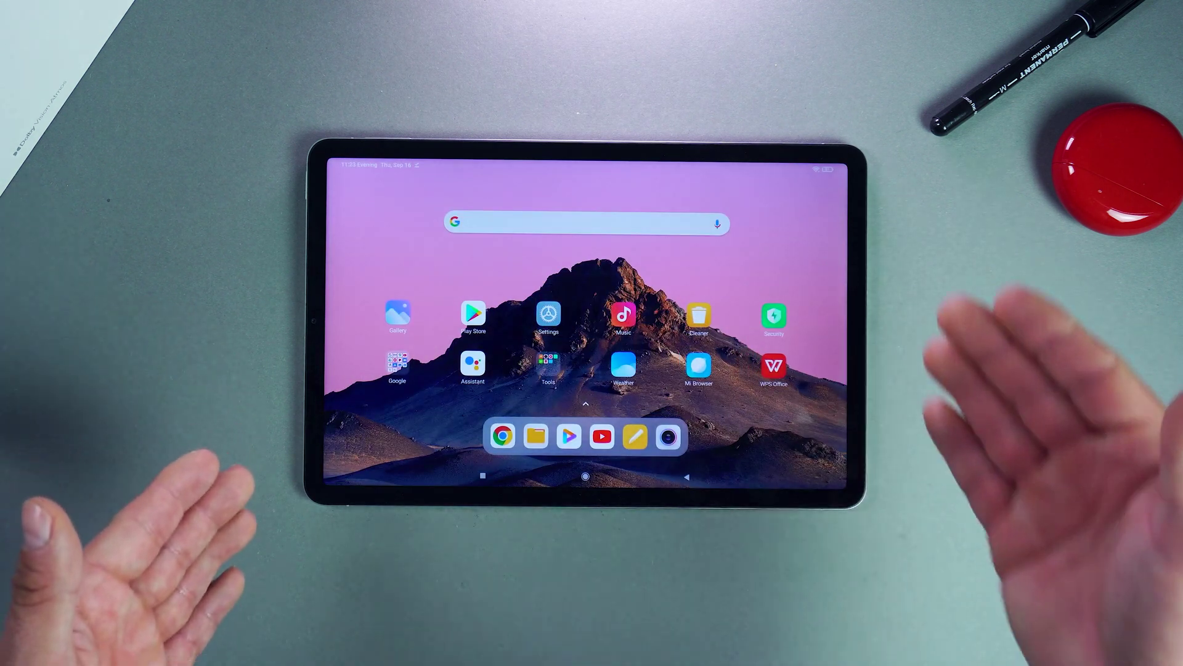
Flip through the home screen pages, open the app drawer, and start an app search.
left_click_drag(721, 370, 480, 370)
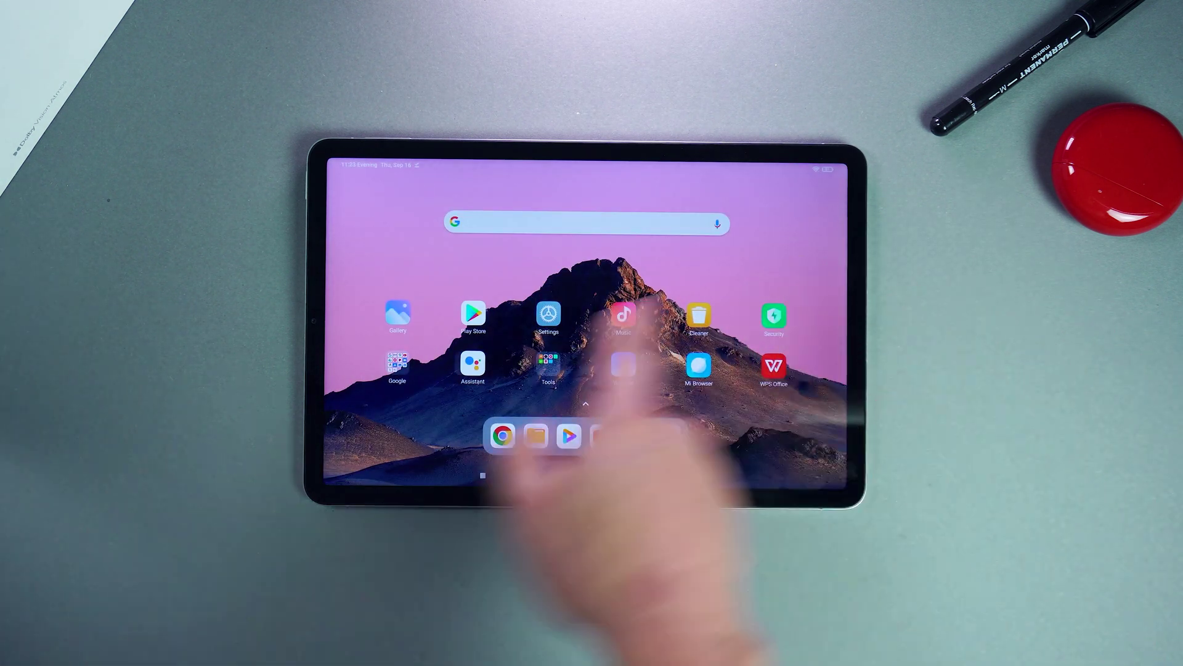
left_click_drag(388, 351, 703, 352)
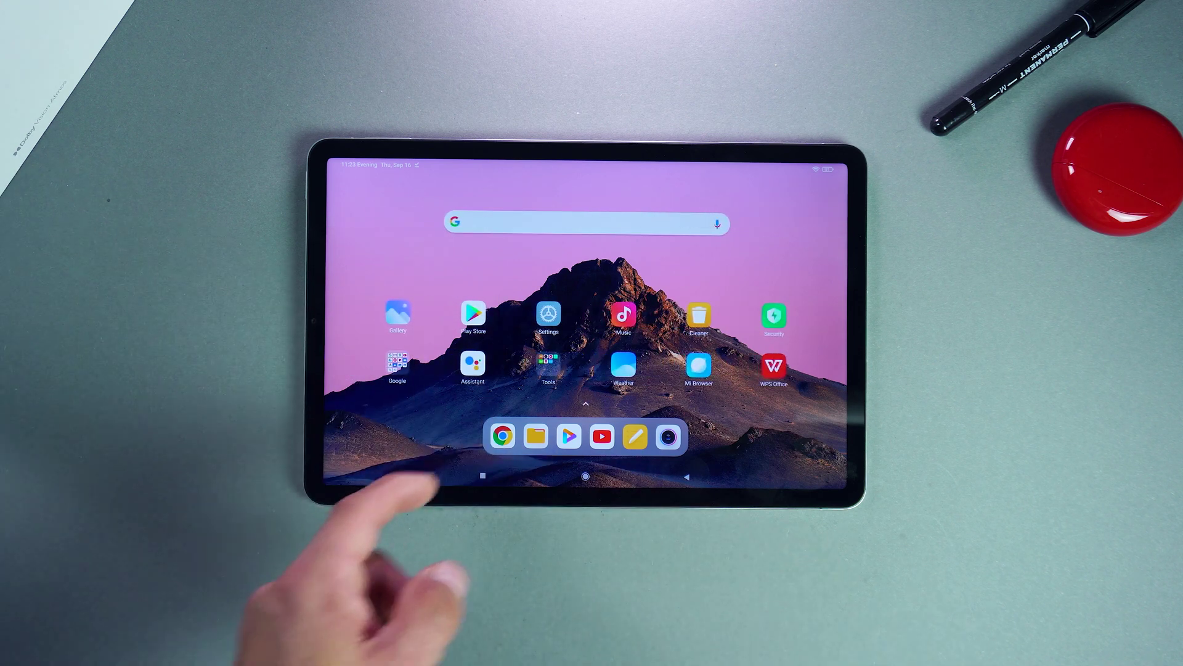
mouse_move(592, 370)
left_mouse_down()
mouse_move(407, 371)
mouse_move(703, 371)
left_mouse_up()
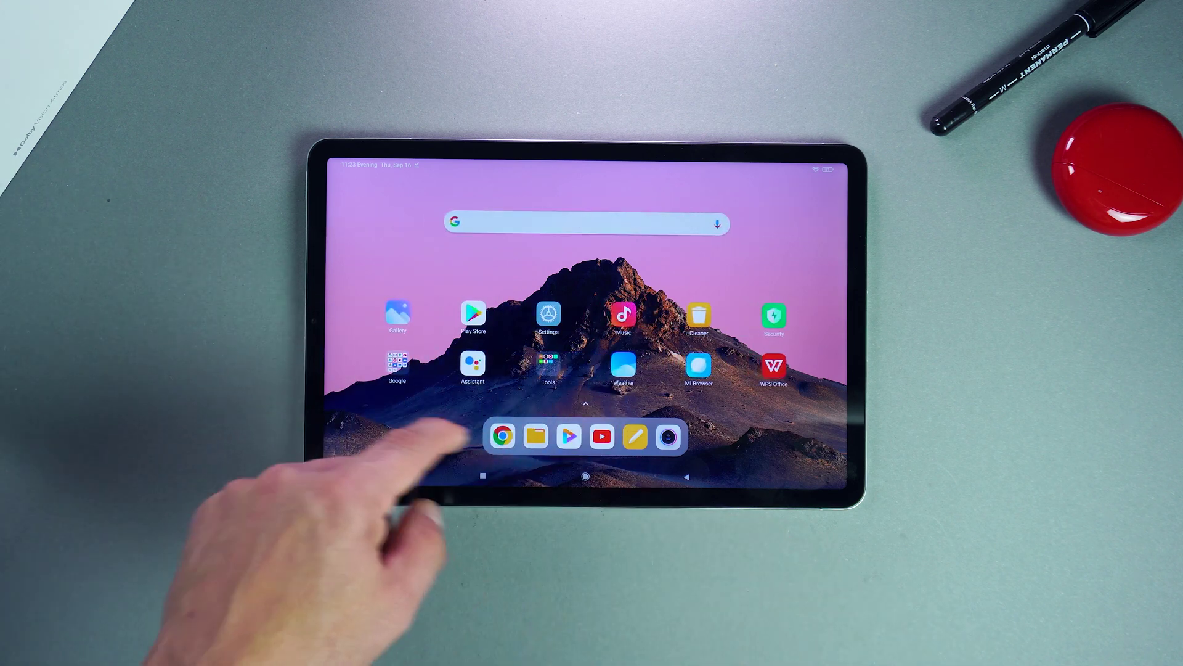
left_click_drag(397, 453, 472, 185)
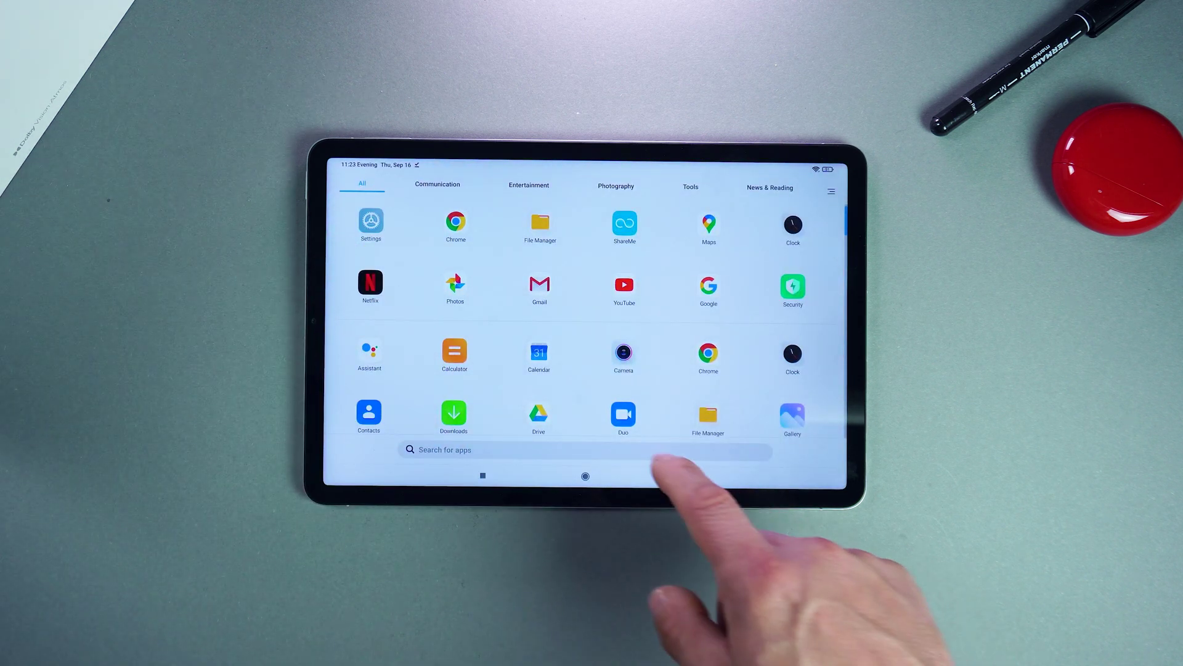
left_click(703, 450)
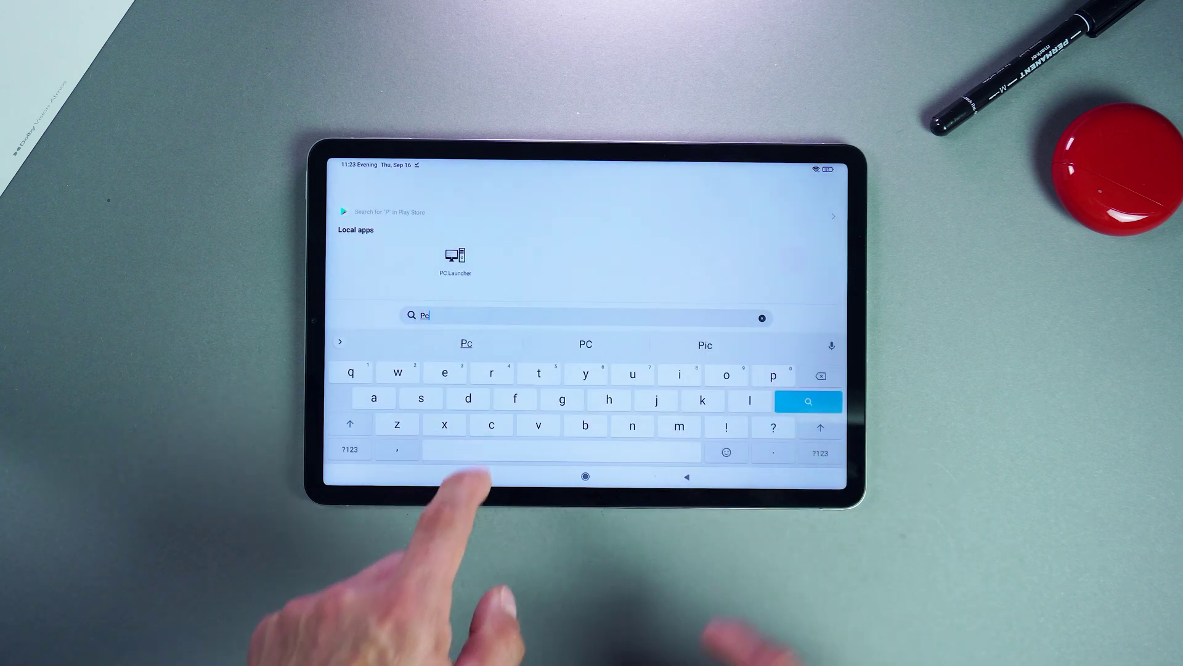